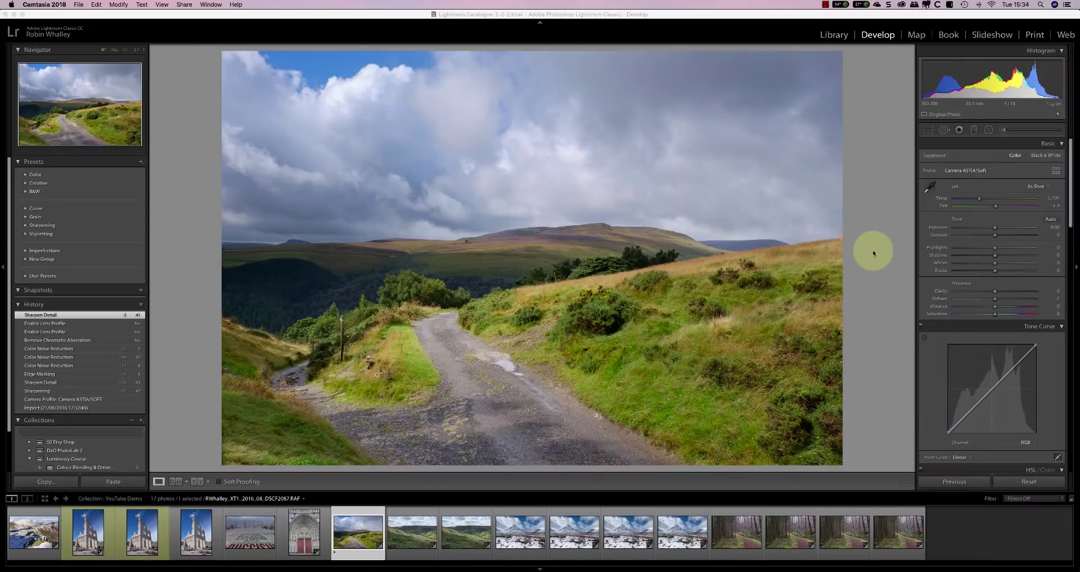
Zoom the road photo to 2:1, pan onto the grassy bank, and check the Photo menu for Enhance Details
{"action": "left_click", "coordinate": [616, 381]}
{"action": "left_click", "coordinate": [617, 382]}
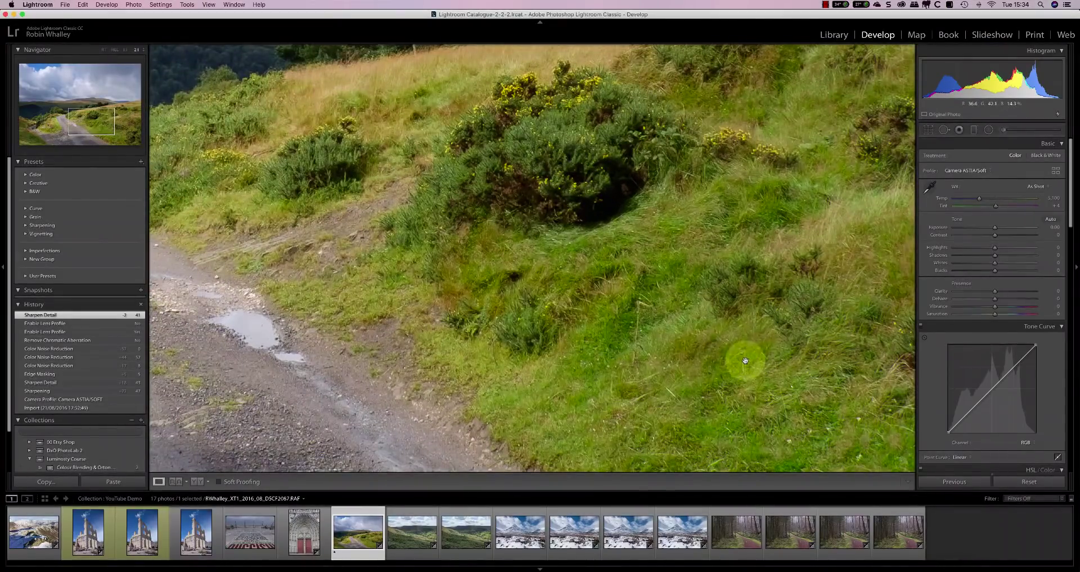
{"action": "left_click_drag", "start_coordinate": [745, 361], "coordinate": [718, 327]}
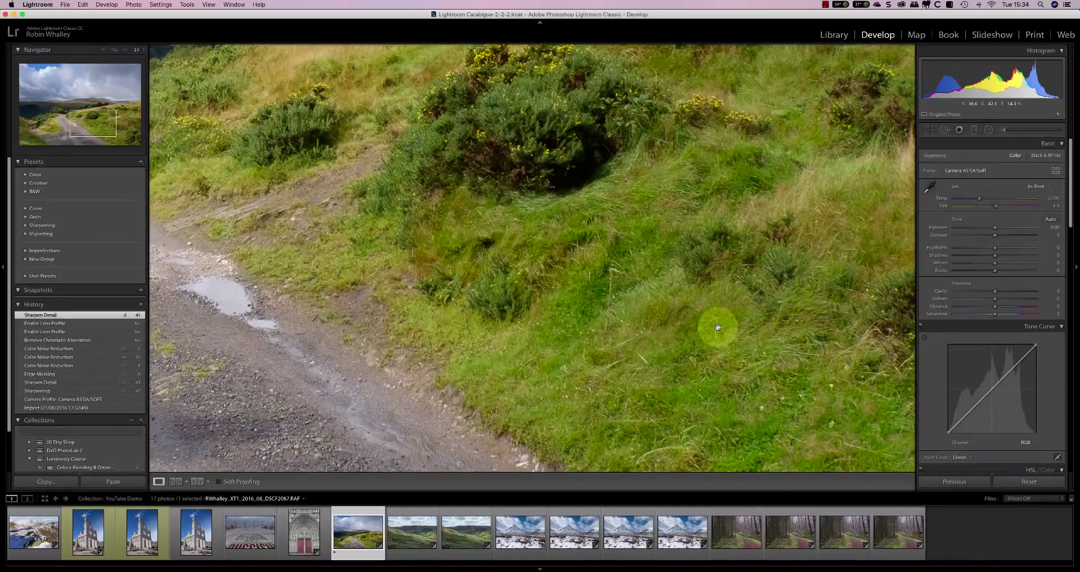
{"action": "left_click", "coordinate": [142, 5]}
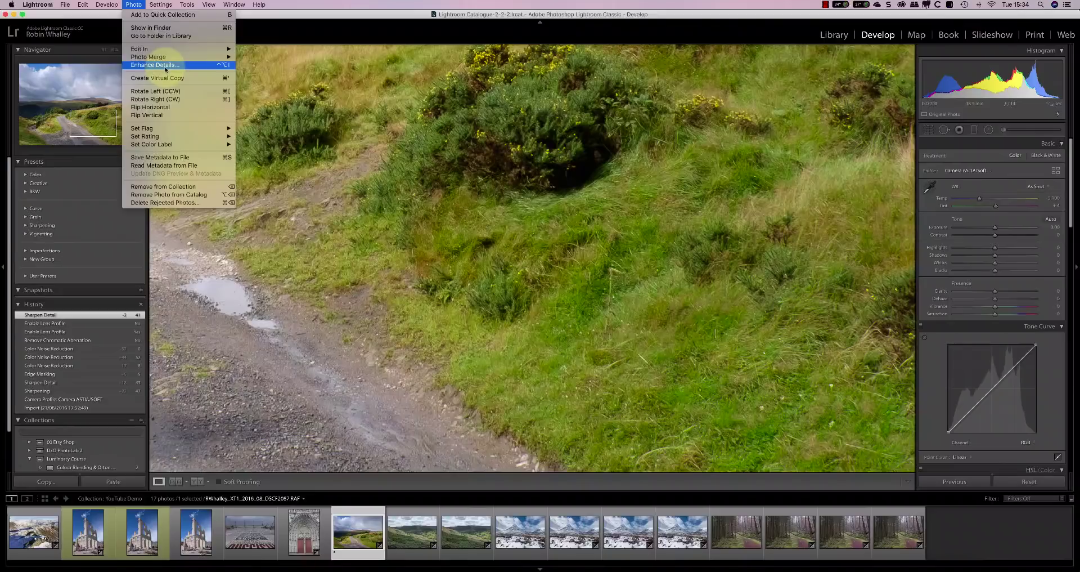
Close the Photo menu and launch Enhance Details from the photo's context menu
{"action": "left_click", "coordinate": [535, 254]}
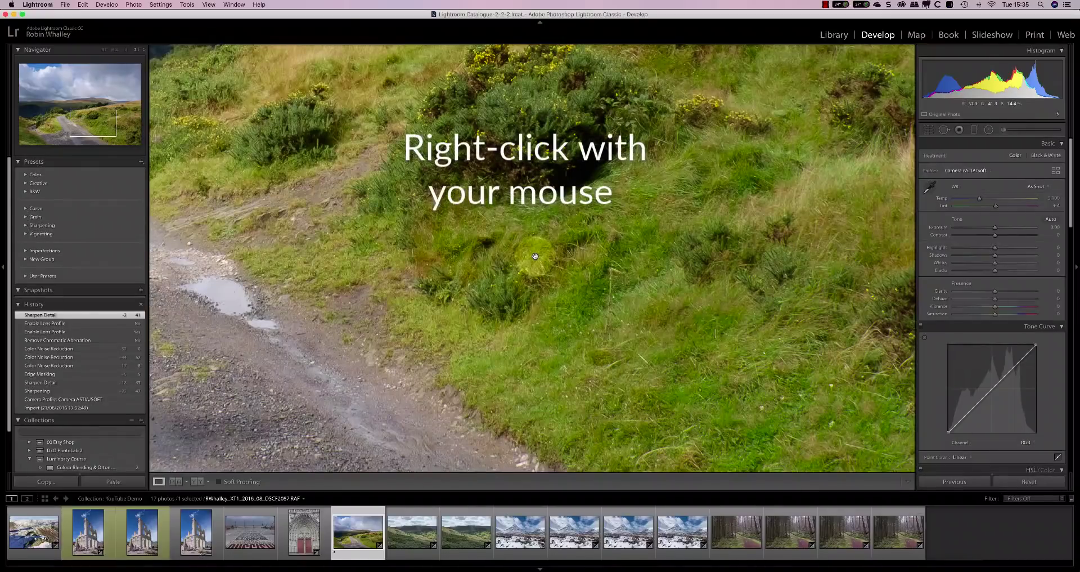
{"action": "right_click", "coordinate": [535, 256]}
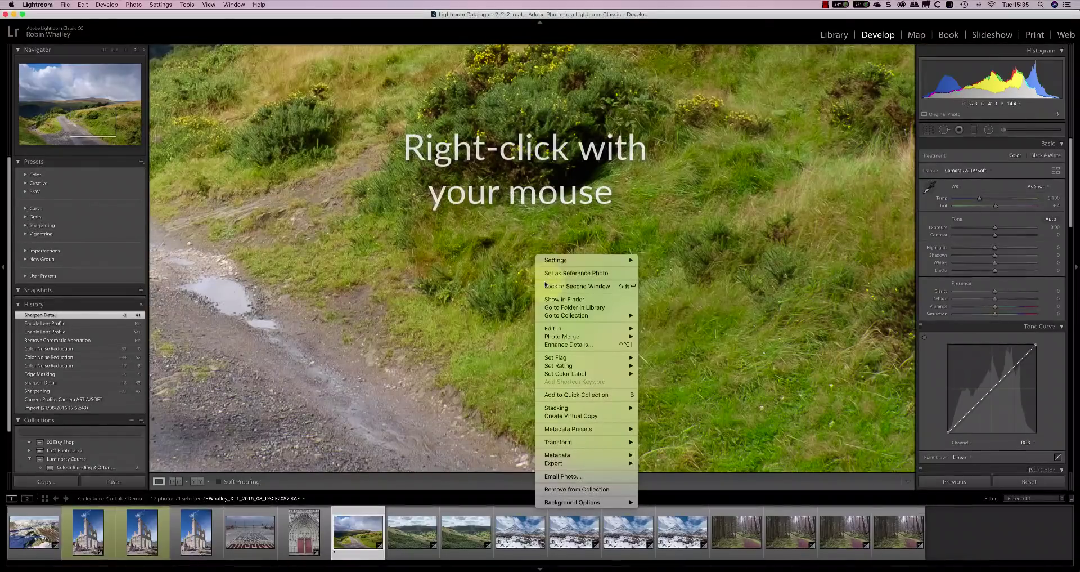
{"action": "left_click", "coordinate": [563, 344]}
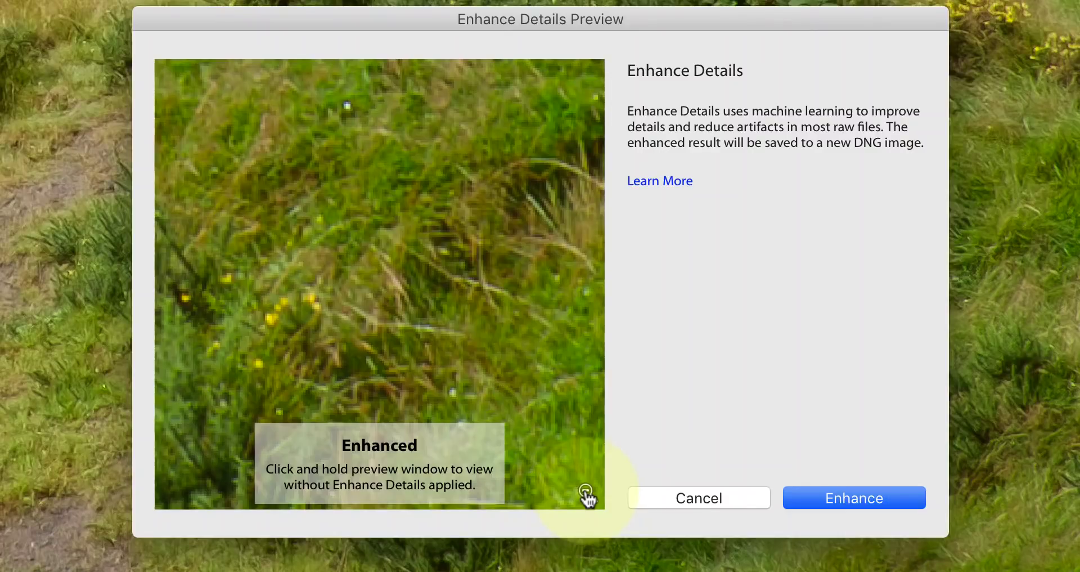
Toggle the Enhance Details preview between the full photo and a panned grass close-up
{"action": "left_click", "coordinate": [585, 492]}
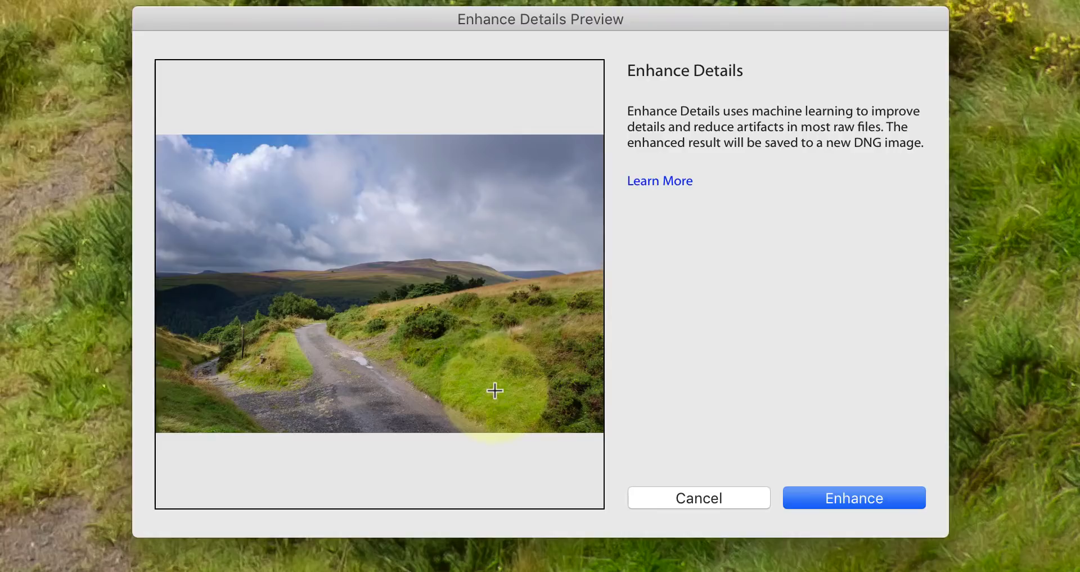
{"action": "left_click", "coordinate": [495, 389]}
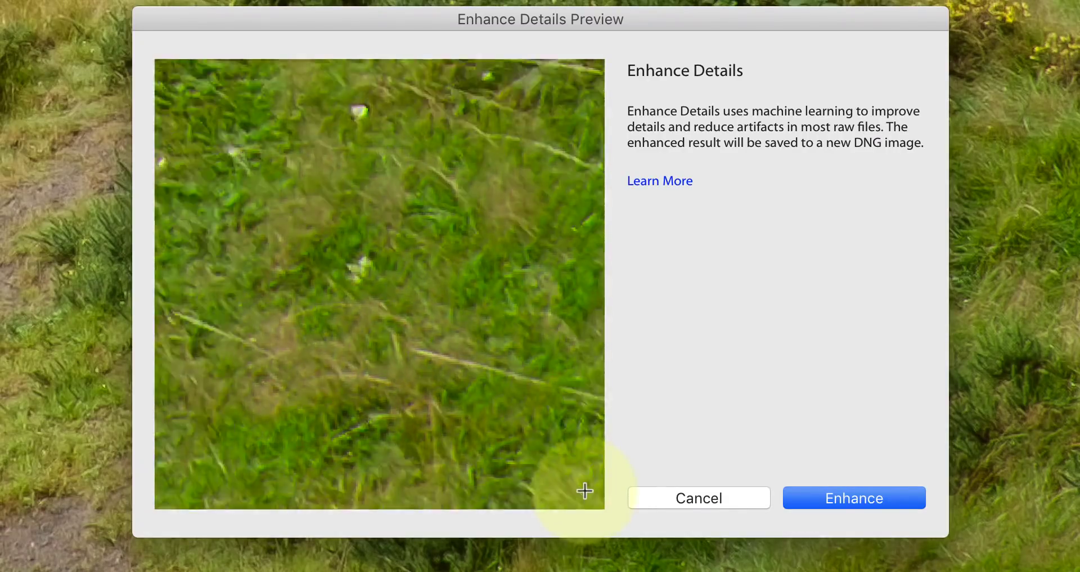
{"action": "left_click", "coordinate": [585, 491]}
{"action": "left_click", "coordinate": [264, 333]}
{"action": "left_click_drag", "start_coordinate": [264, 333], "coordinate": [588, 499]}
Compare a grass close-up with and without enhancement, then create the enhanced DNG
{"action": "left_click", "coordinate": [589, 484]}
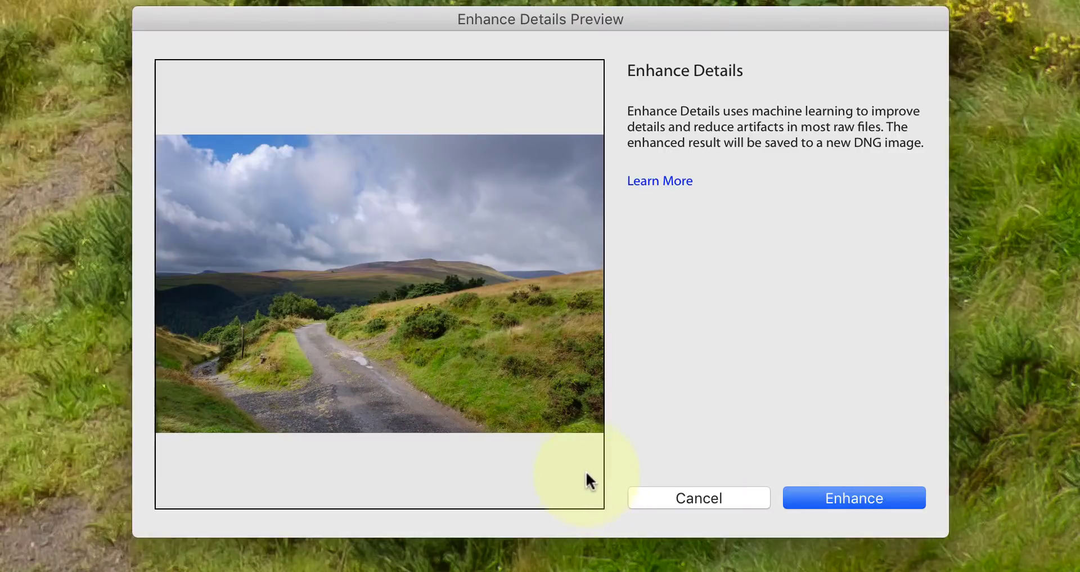
{"action": "left_click_drag", "start_coordinate": [494, 376], "coordinate": [572, 421]}
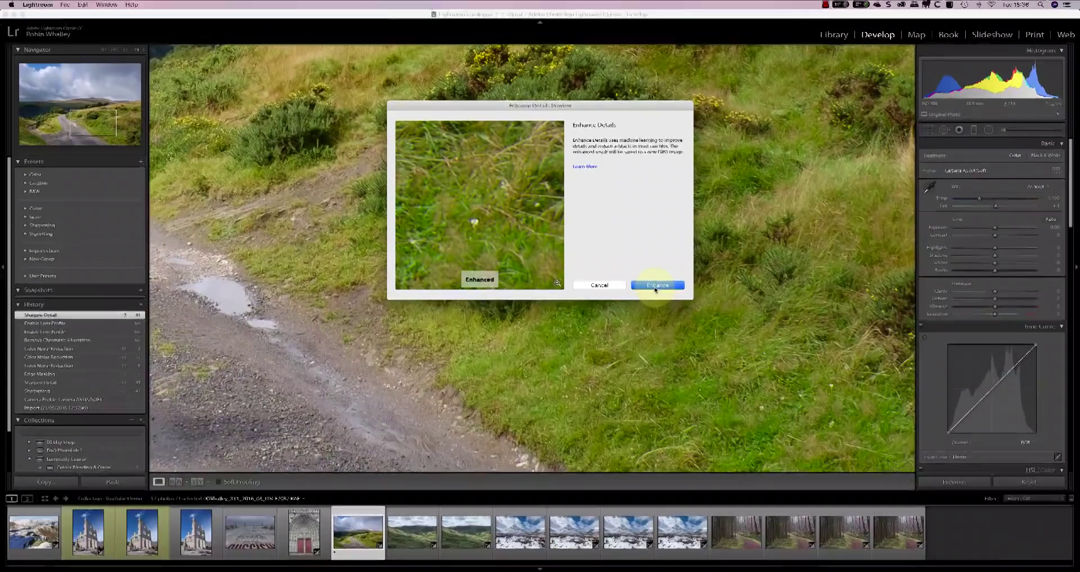
{"action": "left_click", "coordinate": [854, 497]}
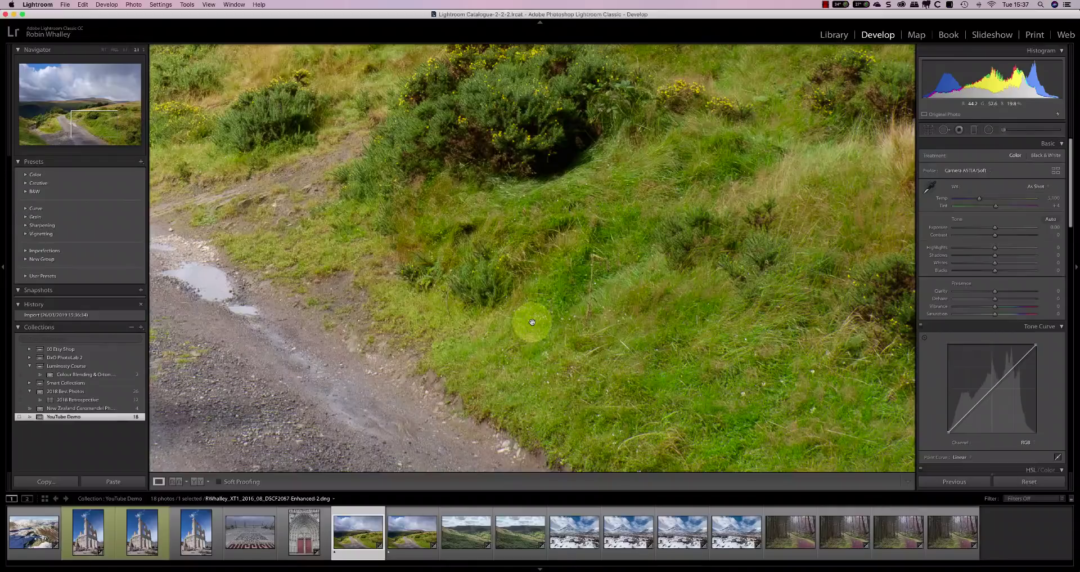
Select the bracken hillside photo, fit it, then zoom to 2:1 and nudge the view up the slope
{"action": "left_click", "coordinate": [521, 532]}
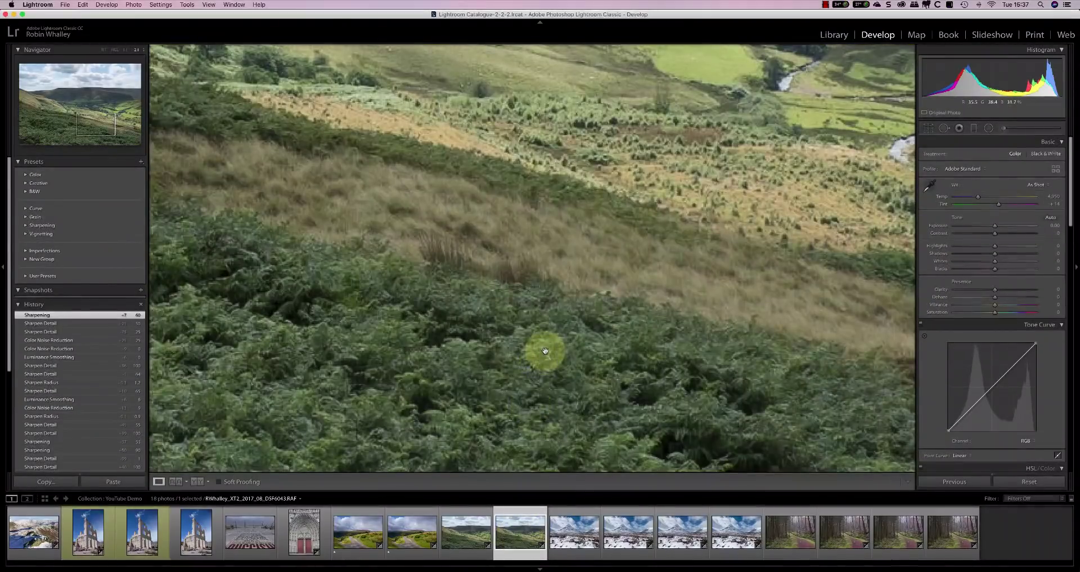
{"action": "left_click", "coordinate": [546, 351]}
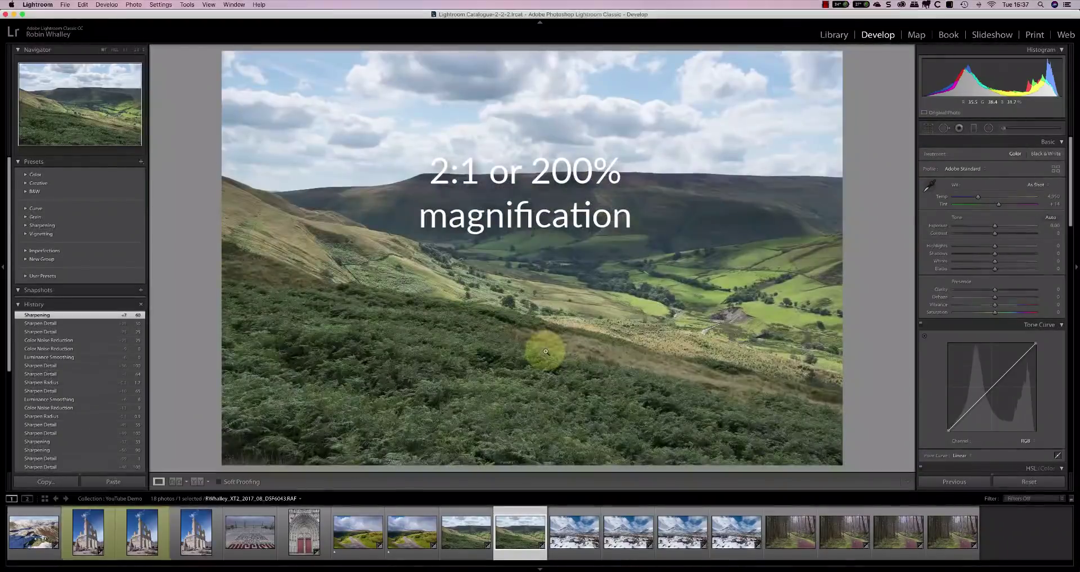
{"action": "left_click", "coordinate": [634, 367]}
{"action": "left_click_drag", "start_coordinate": [598, 374], "coordinate": [596, 359]}
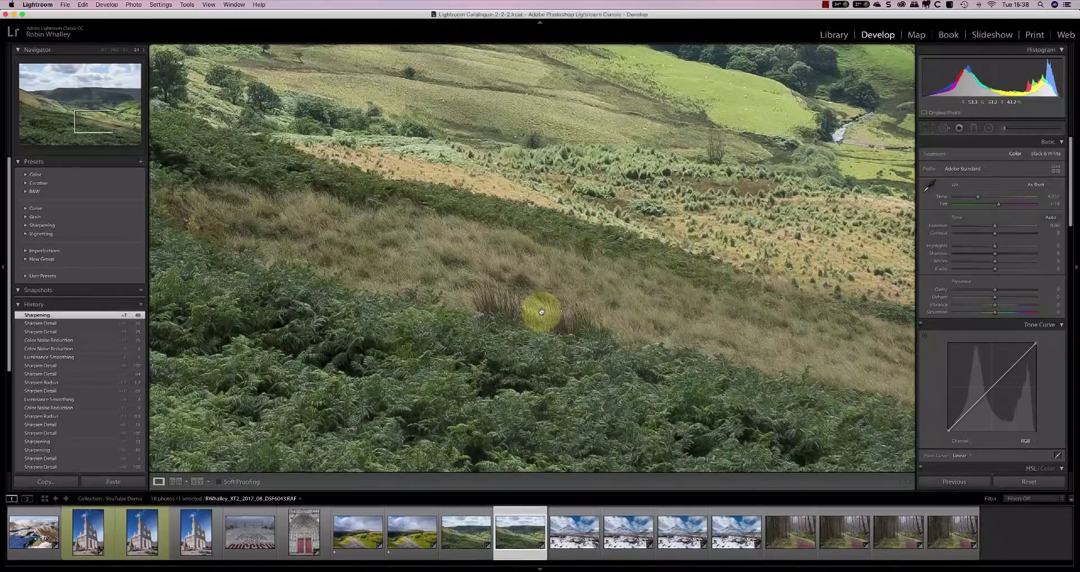
Select the hillside's Enhanced DNG and switch to Photoshop CC 2019 with it layered over the original
{"action": "left_click", "coordinate": [468, 530]}
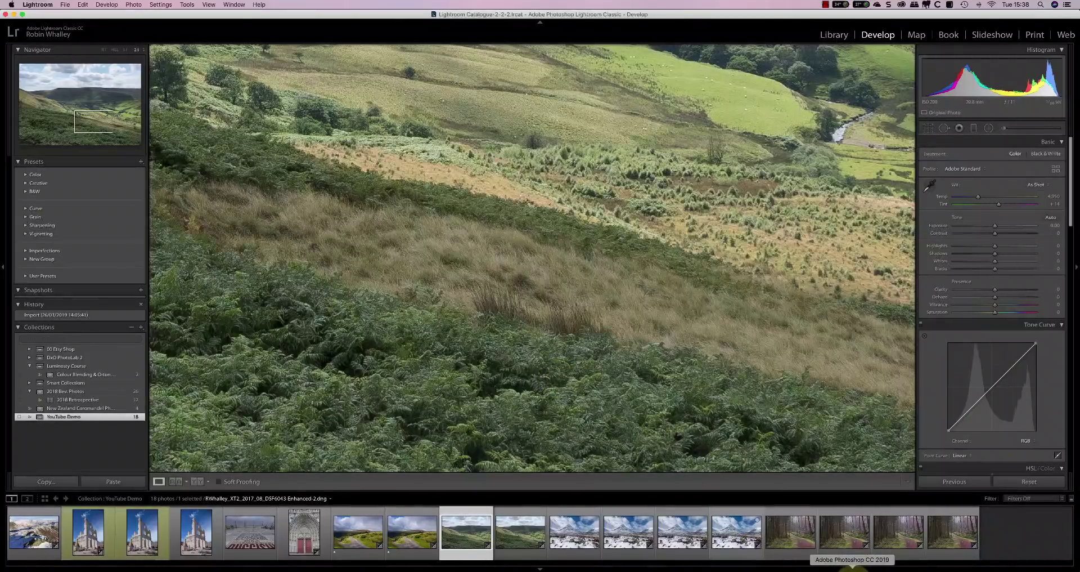
{"action": "left_click", "coordinate": [853, 567]}
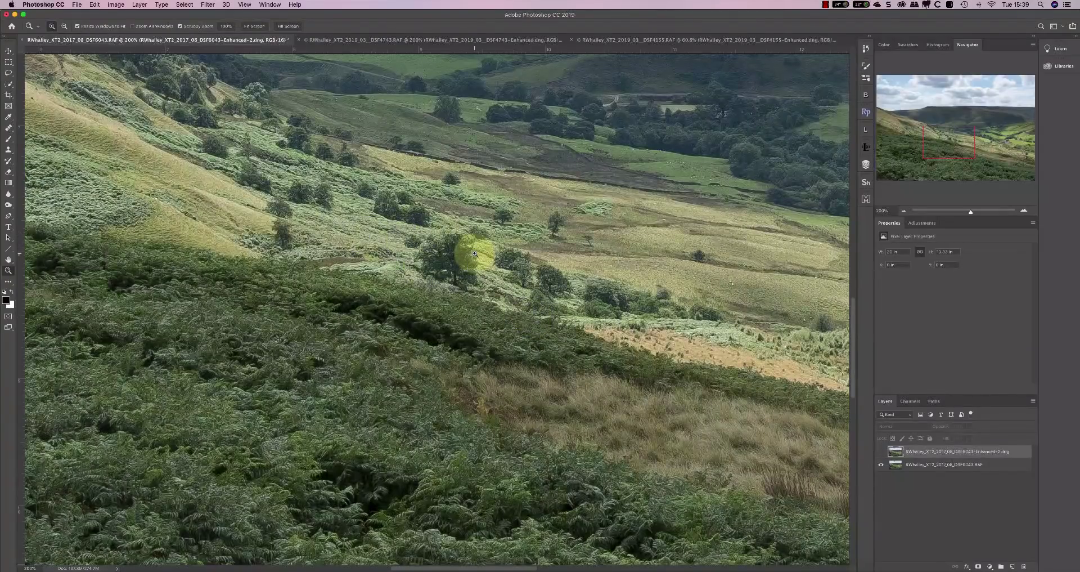
Toggle the enhanced hillside layer on, off and on against the original, then switch to the forest path document
{"action": "left_click", "coordinate": [881, 454]}
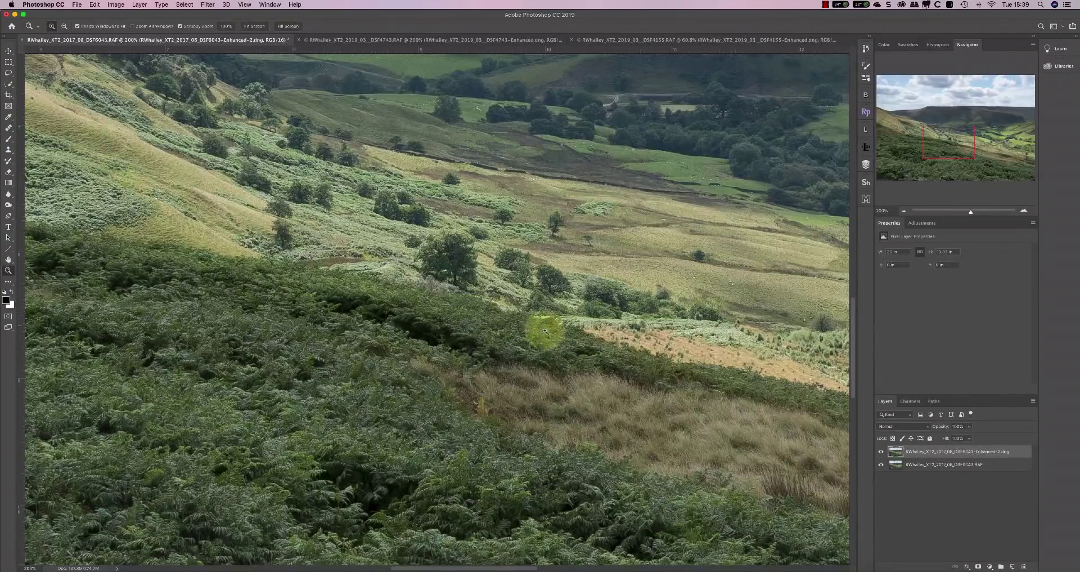
{"action": "left_click", "coordinate": [881, 452]}
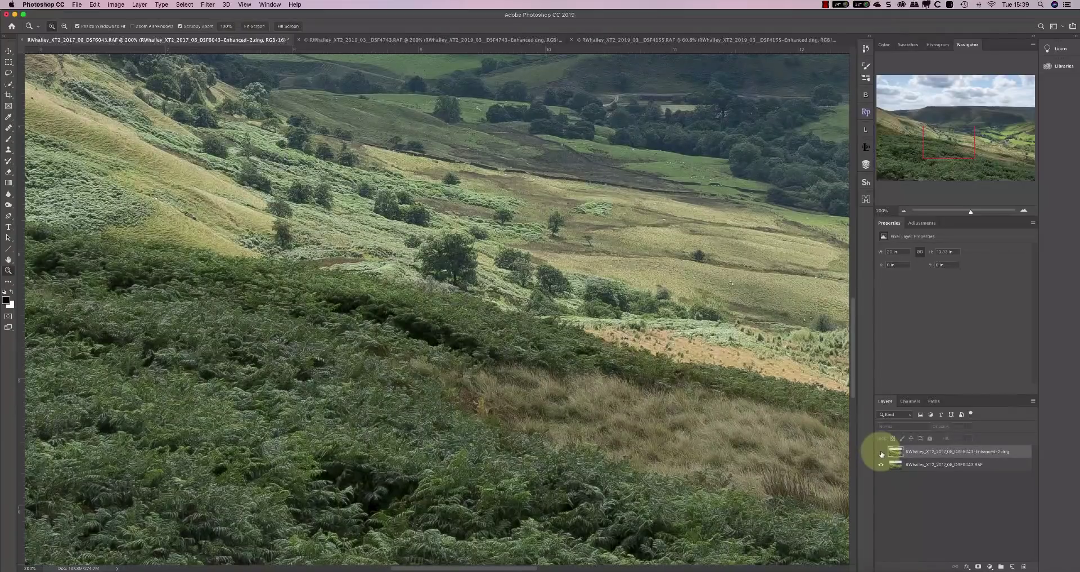
{"action": "left_click", "coordinate": [881, 453]}
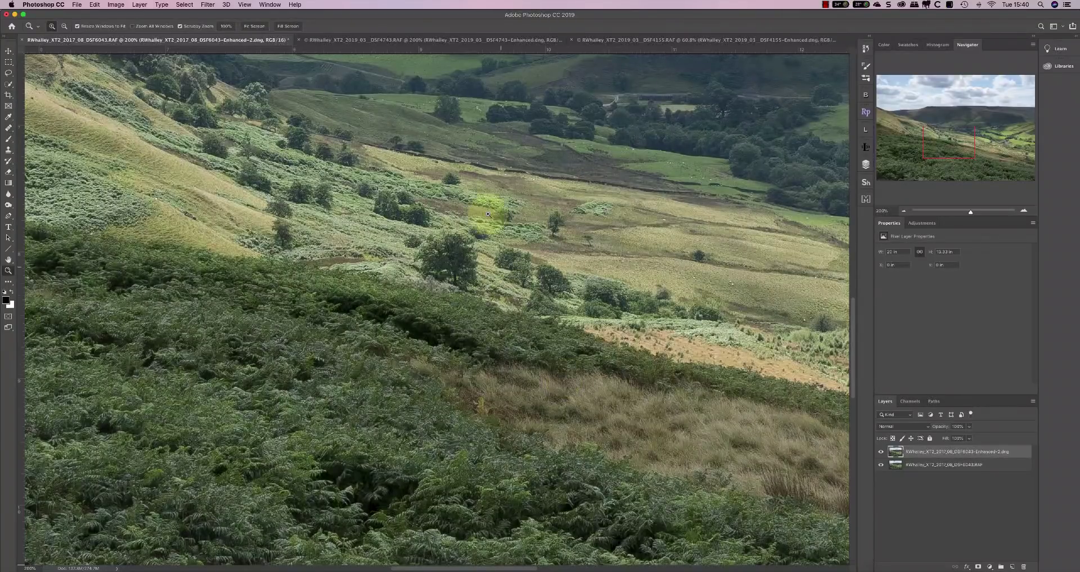
{"action": "left_click", "coordinate": [459, 42]}
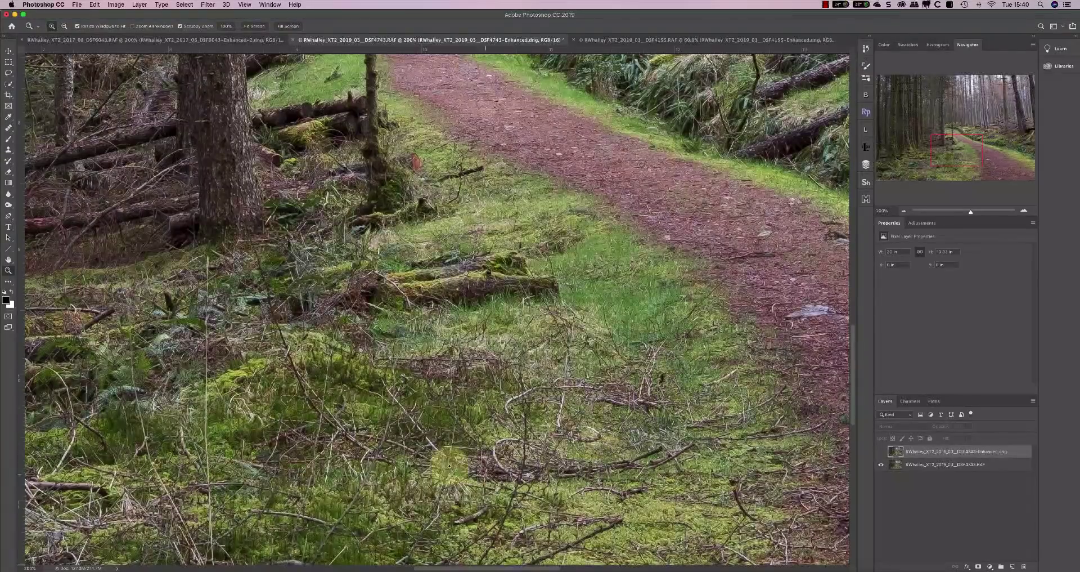
Show the forest path's enhanced layer, then switch to the DSF4155 snowy mountain document
{"action": "left_click", "coordinate": [881, 452]}
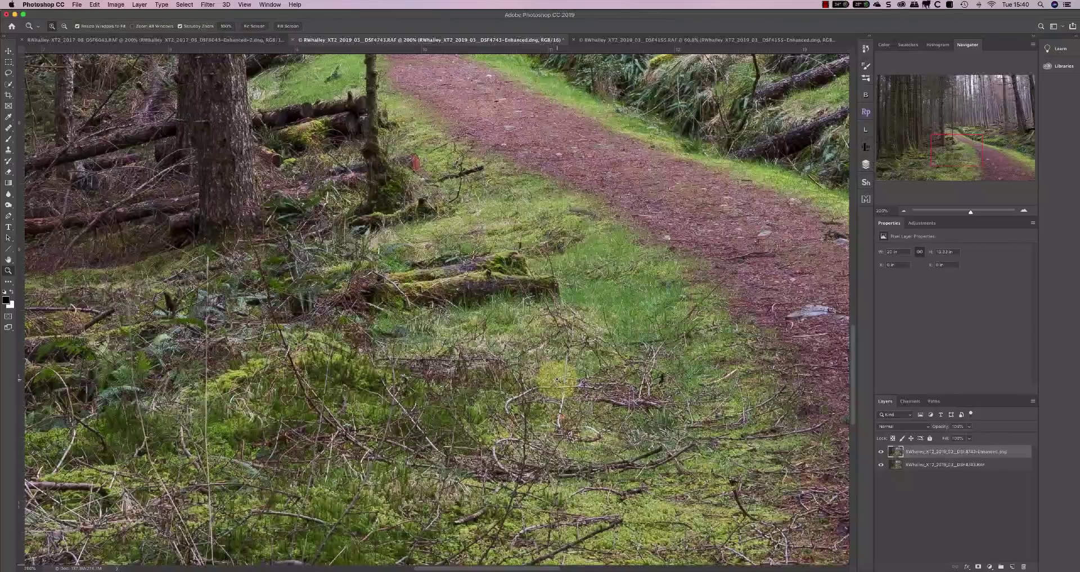
{"action": "left_click", "coordinate": [687, 41]}
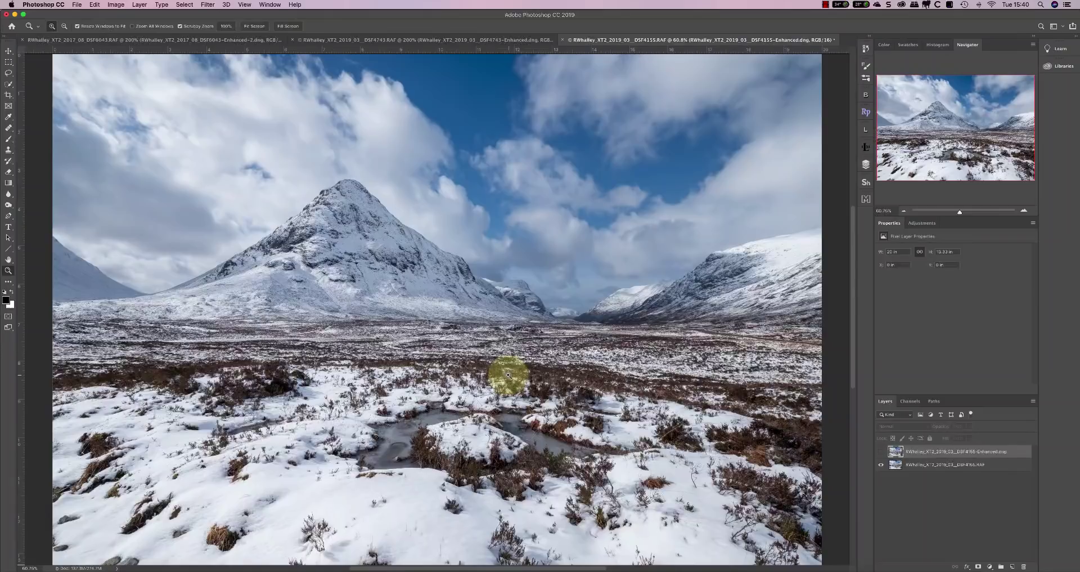
Zoom in on the frozen pool to 200% magnification
{"action": "left_click", "coordinate": [494, 472]}
{"action": "left_click", "coordinate": [494, 471]}
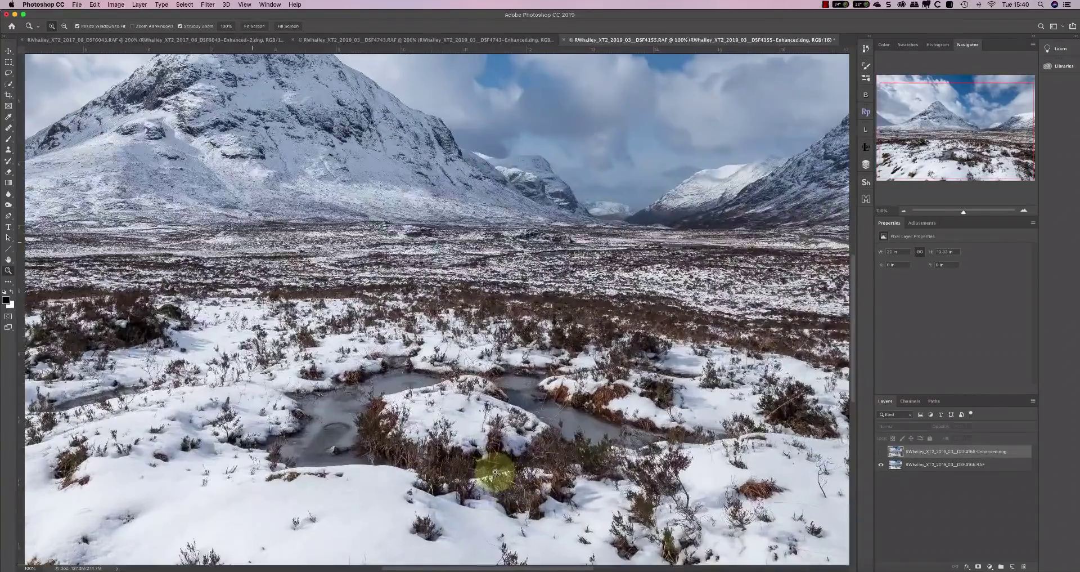
{"action": "left_click", "coordinate": [494, 472]}
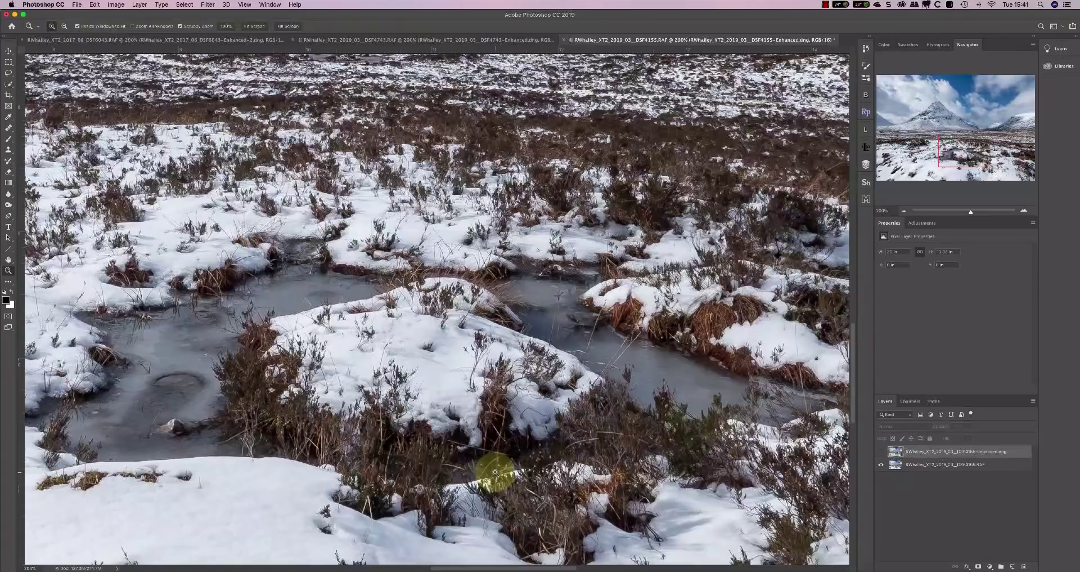
Show the enhanced layer, move up to the higher moorland, and toggle it off and on against the raw
{"action": "left_click", "coordinate": [882, 452]}
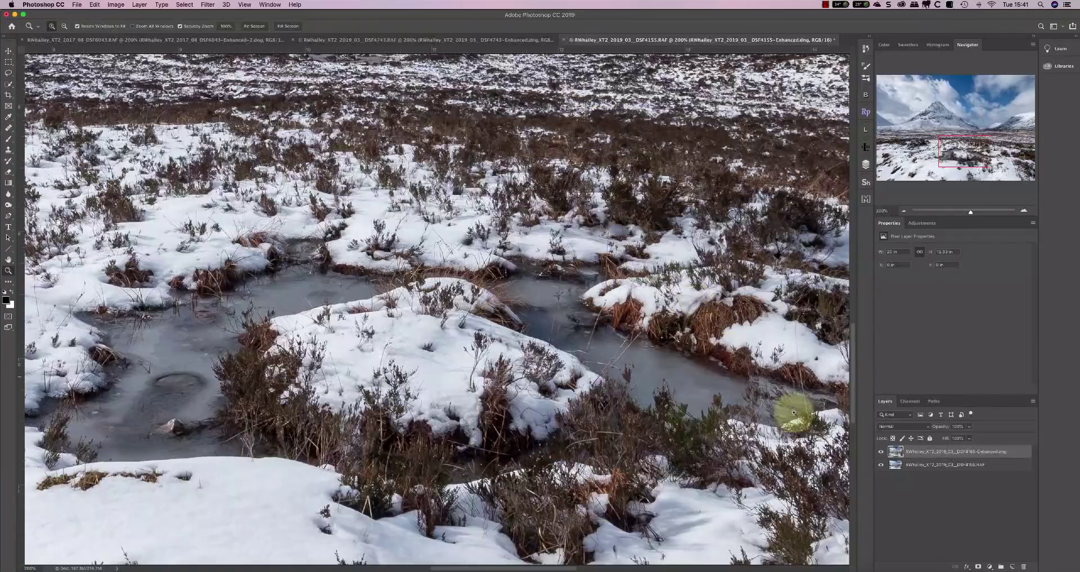
{"action": "left_click_drag", "start_coordinate": [950, 155], "coordinate": [953, 143]}
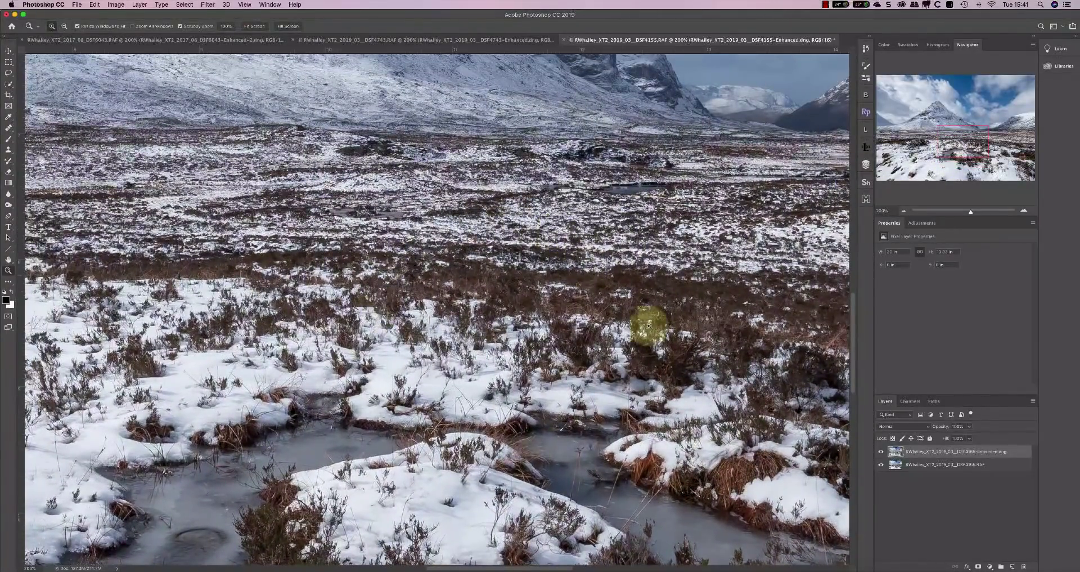
{"action": "left_click", "coordinate": [881, 452]}
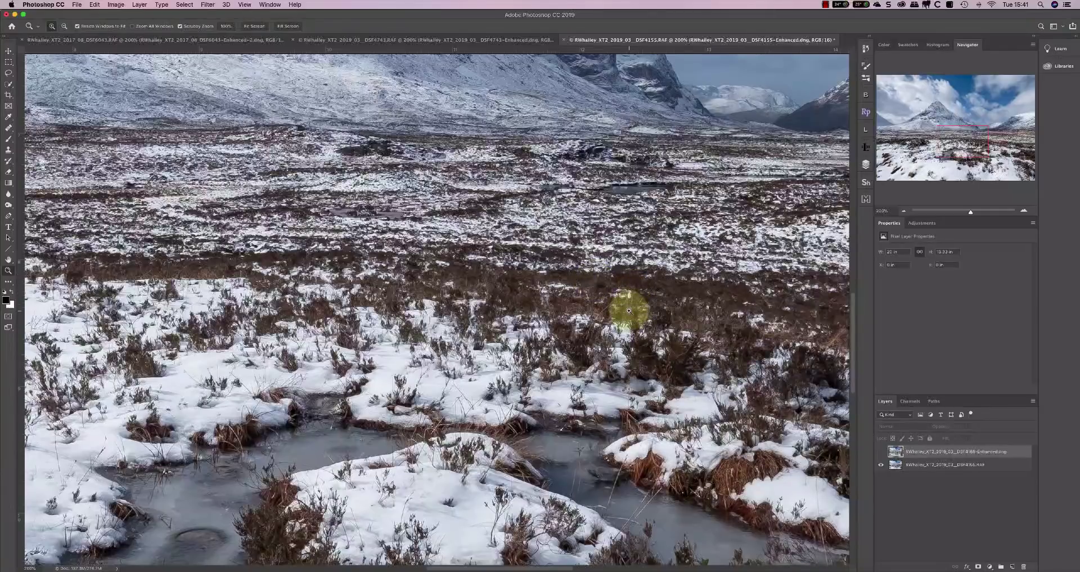
{"action": "left_click", "coordinate": [880, 452]}
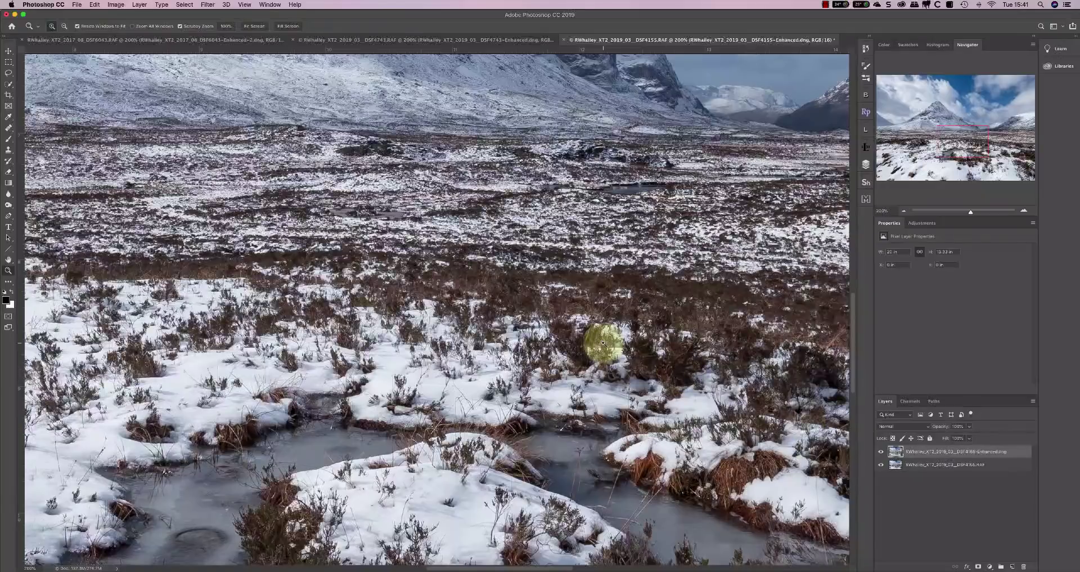